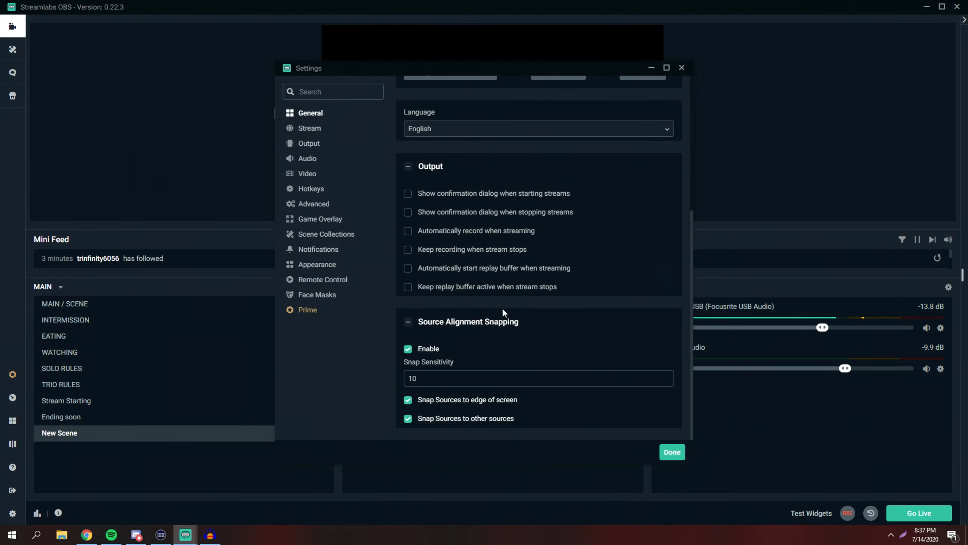
# Open the Video settings and set base and output resolutions to 1280x720 with the Bicubic downscale filter
pyautogui.scroll(5, 501, 314)
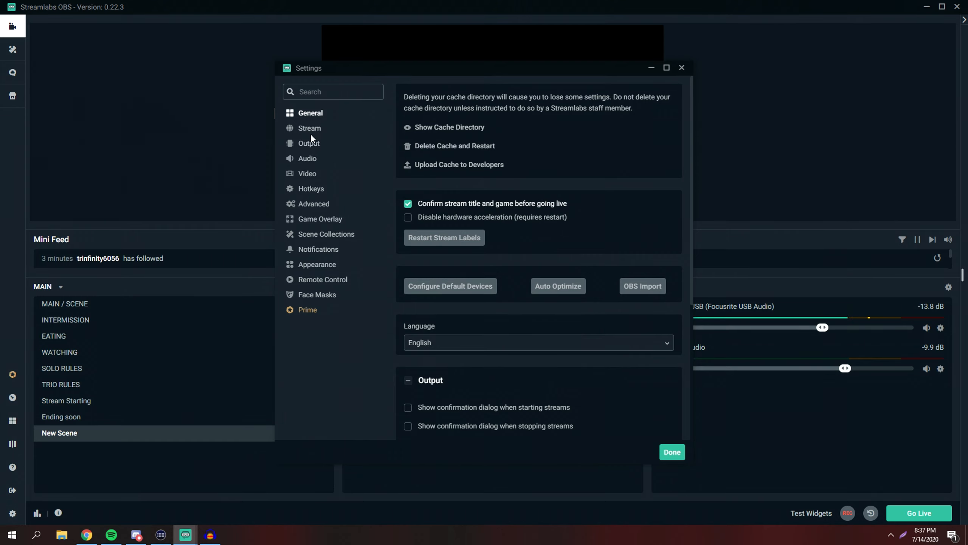
pyautogui.click(307, 176)
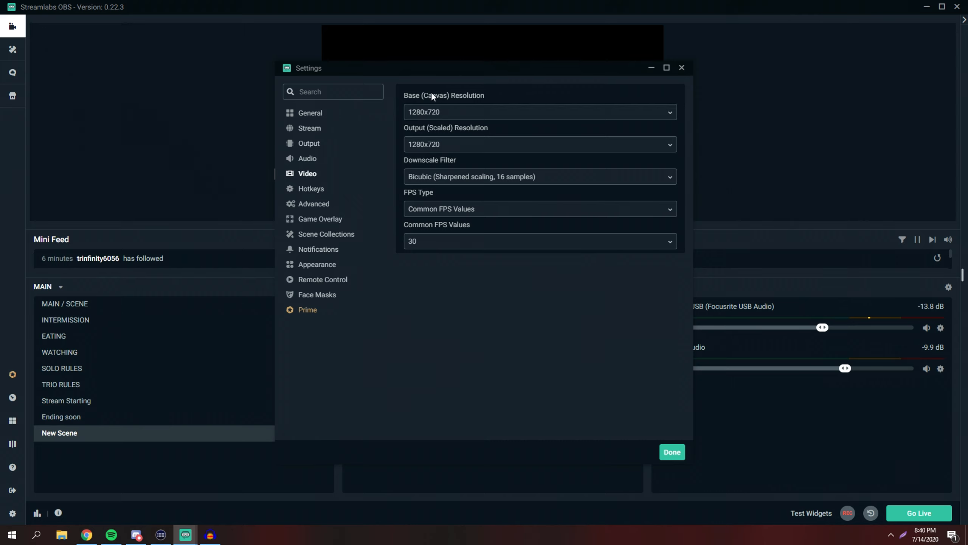
pyautogui.click(429, 114)
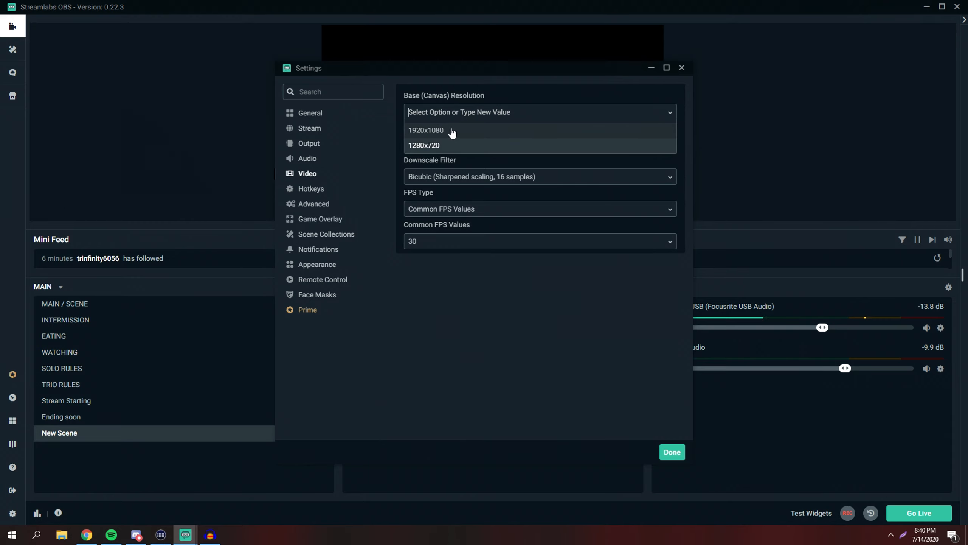
pyautogui.click(433, 87)
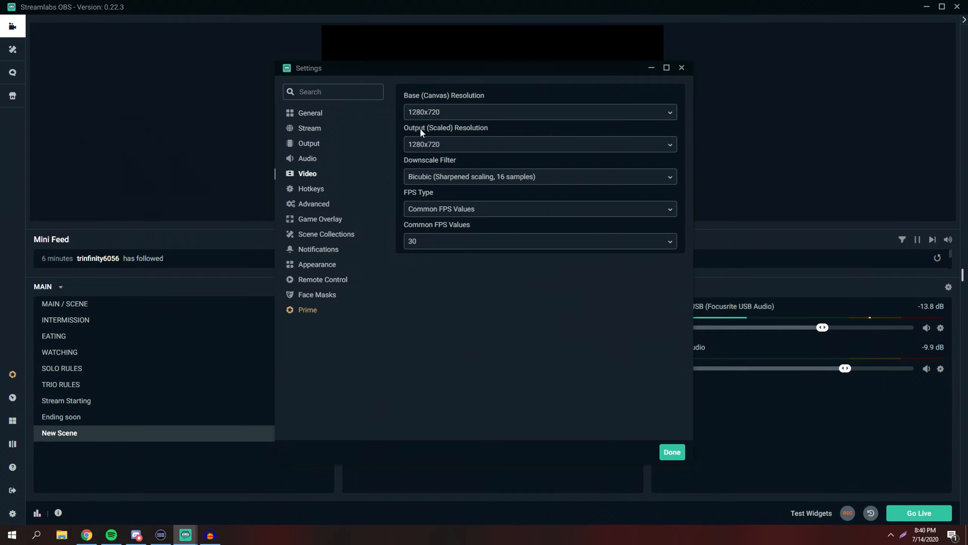
pyautogui.click(432, 151)
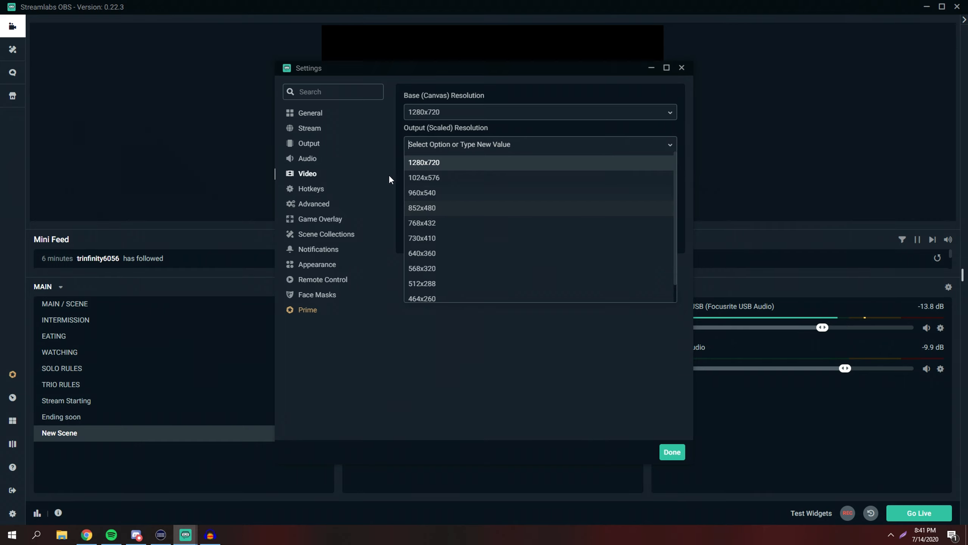
pyautogui.click(438, 162)
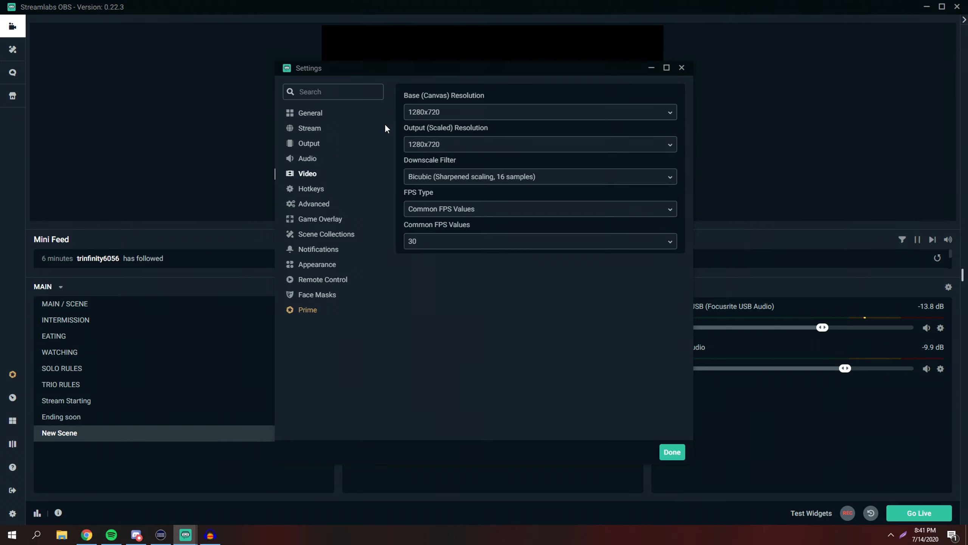
pyautogui.click(430, 179)
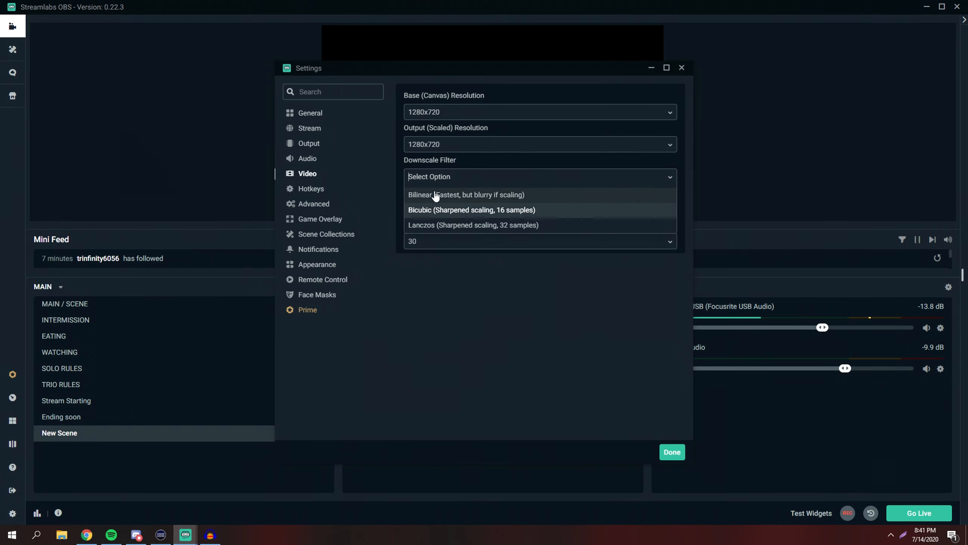
pyautogui.click(441, 112)
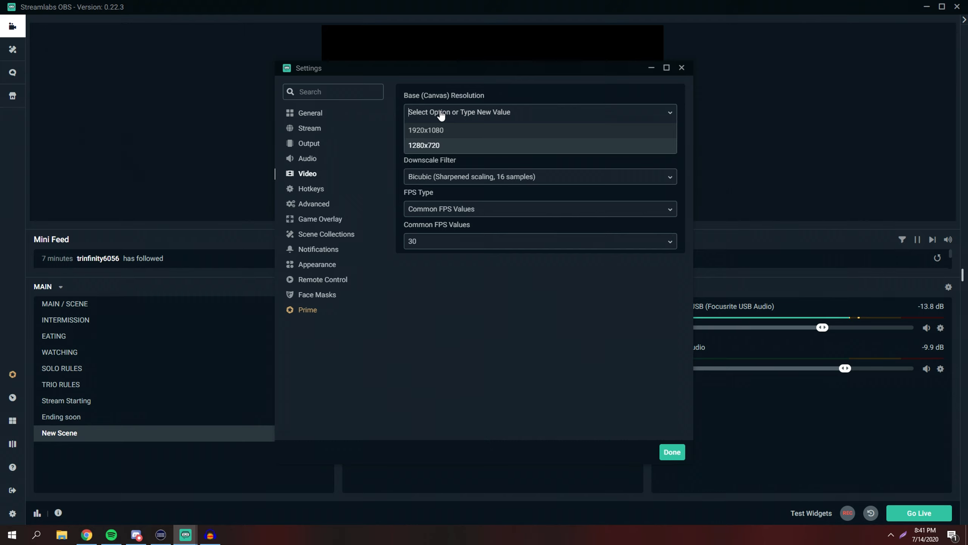
pyautogui.click(440, 144)
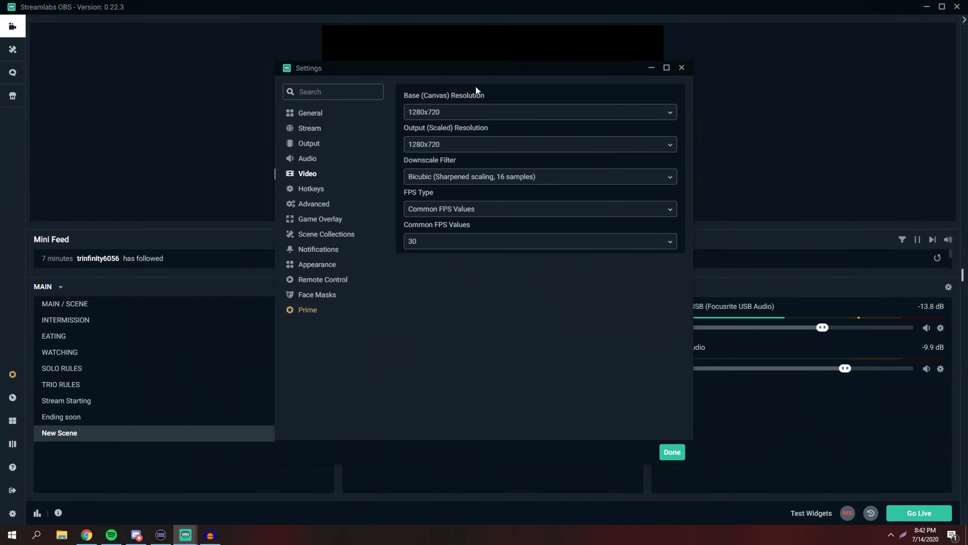
pyautogui.click(463, 176)
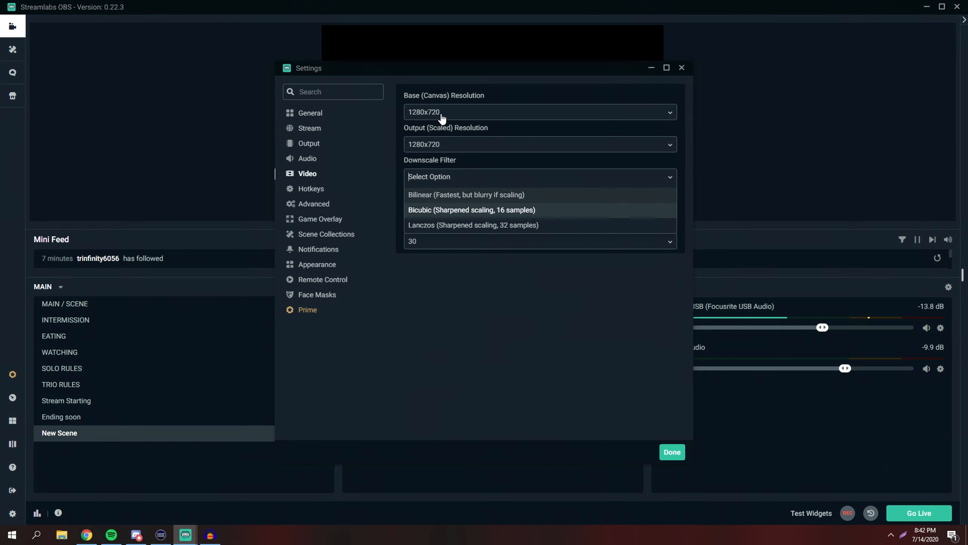
pyautogui.click(426, 204)
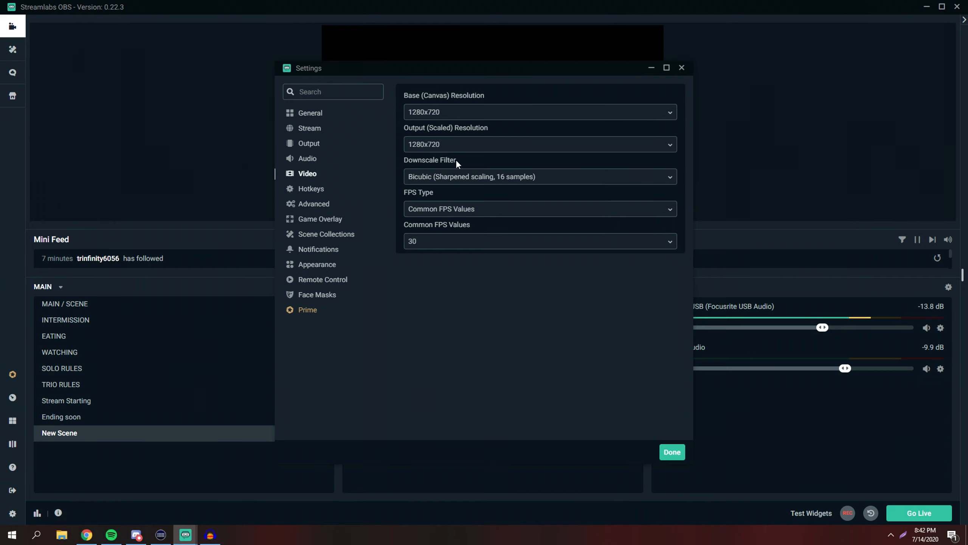
# Set the FPS type to Common FPS Values with a frame rate of 30
pyautogui.click(445, 209)
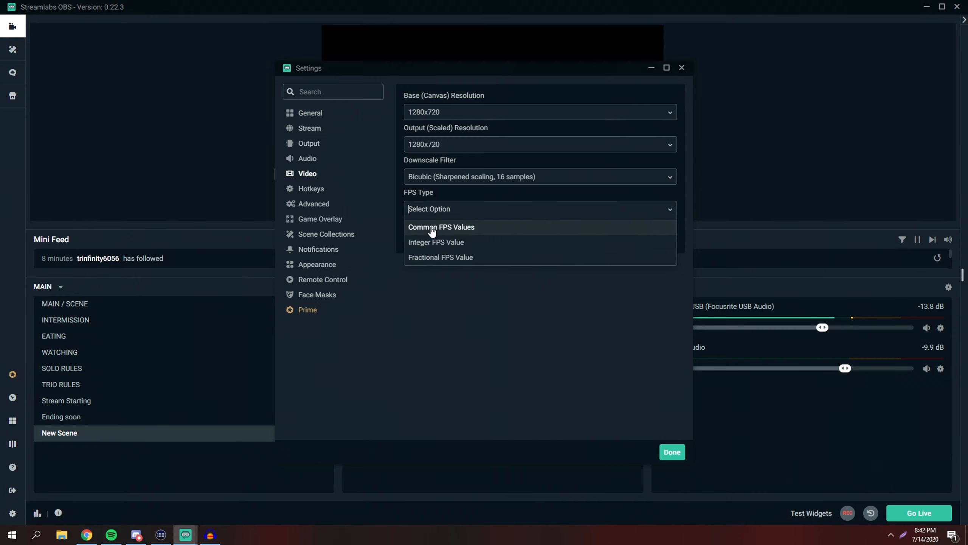
pyautogui.click(445, 227)
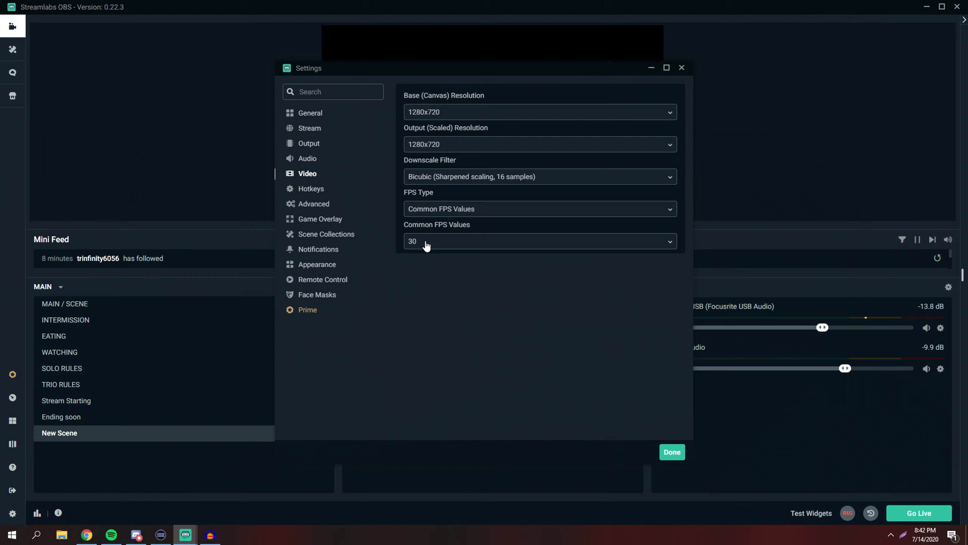
pyautogui.click(438, 245)
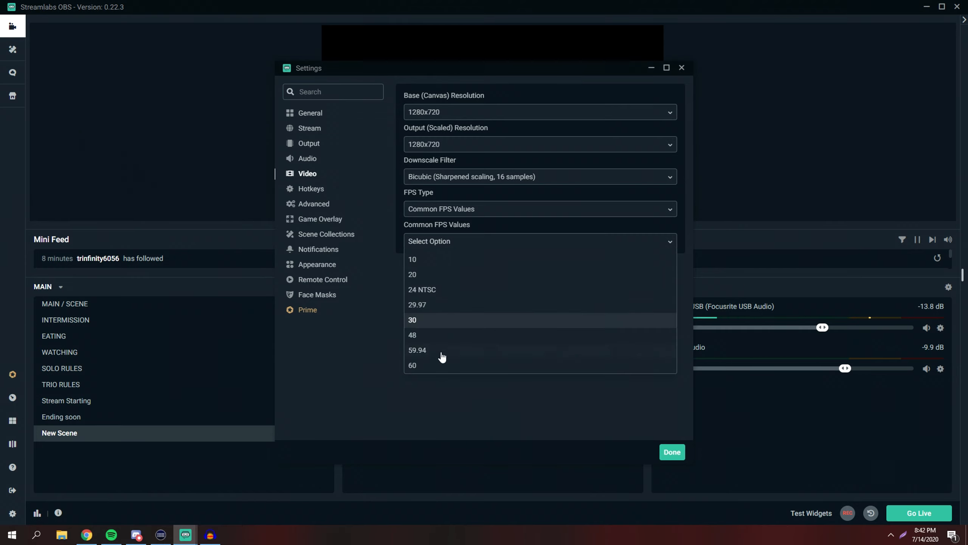
pyautogui.click(443, 239)
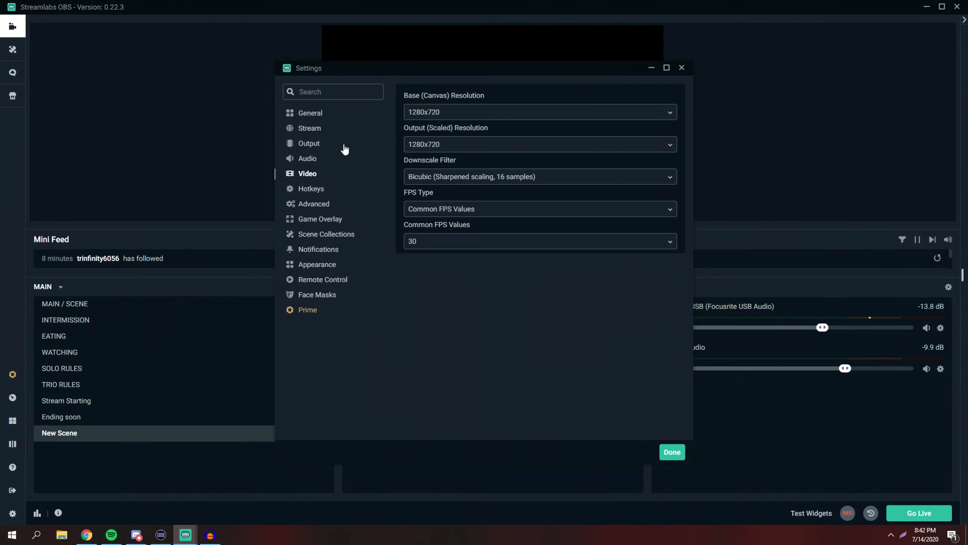
# Review the Output page's streaming options, then save and close the settings
pyautogui.click(309, 160)
pyautogui.click(308, 145)
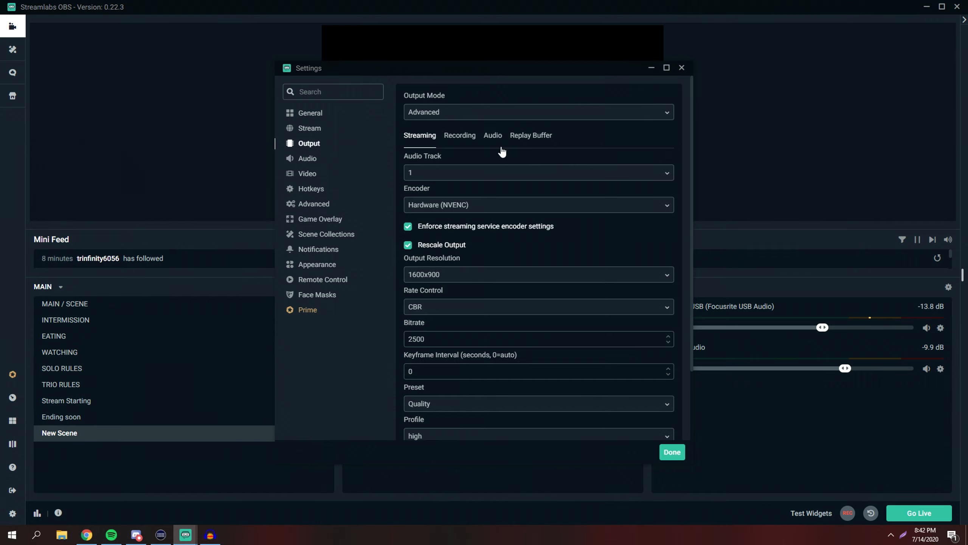
pyautogui.click(438, 115)
pyautogui.click(442, 149)
pyautogui.click(435, 176)
pyautogui.click(457, 157)
pyautogui.click(672, 452)
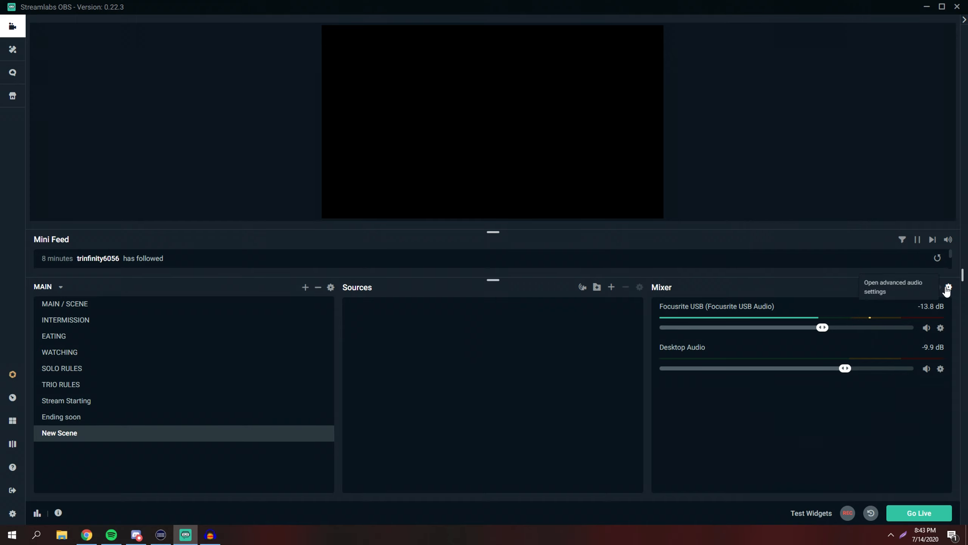
# Inspect the track assignments in the mixer's Advanced Audio Settings and close that window
pyautogui.click(948, 287)
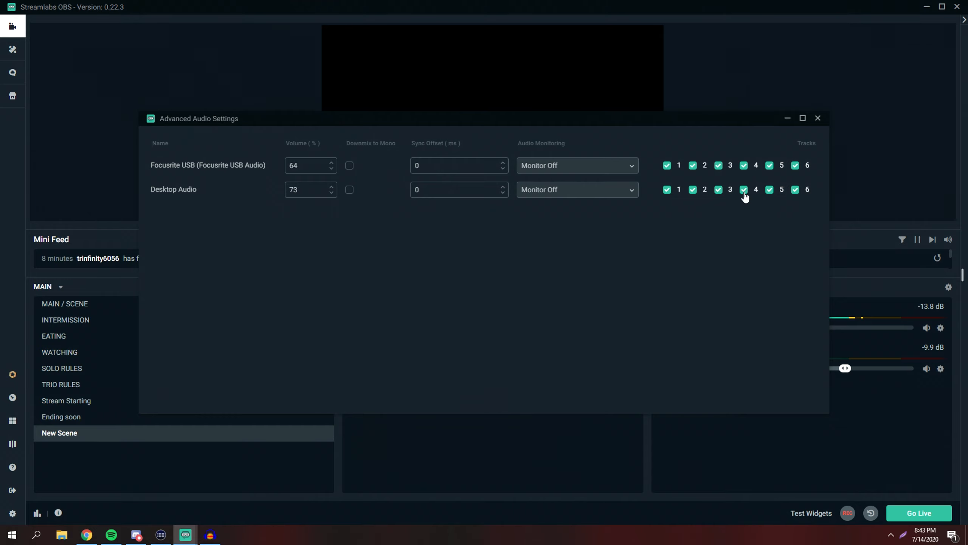
pyautogui.click(818, 118)
# Reopen the Output settings and keep the streaming audio track set to 1
pyautogui.click(12, 513)
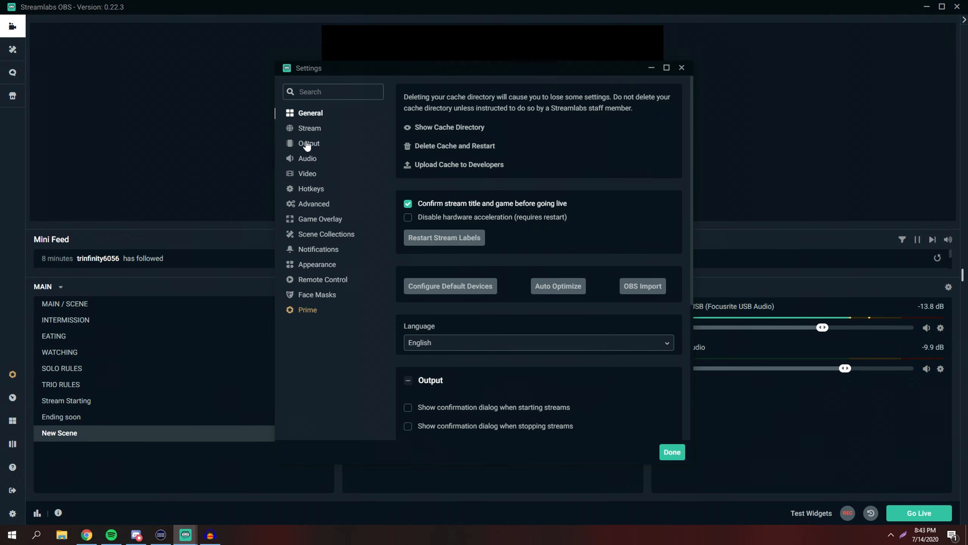
pyautogui.click(307, 144)
pyautogui.click(423, 172)
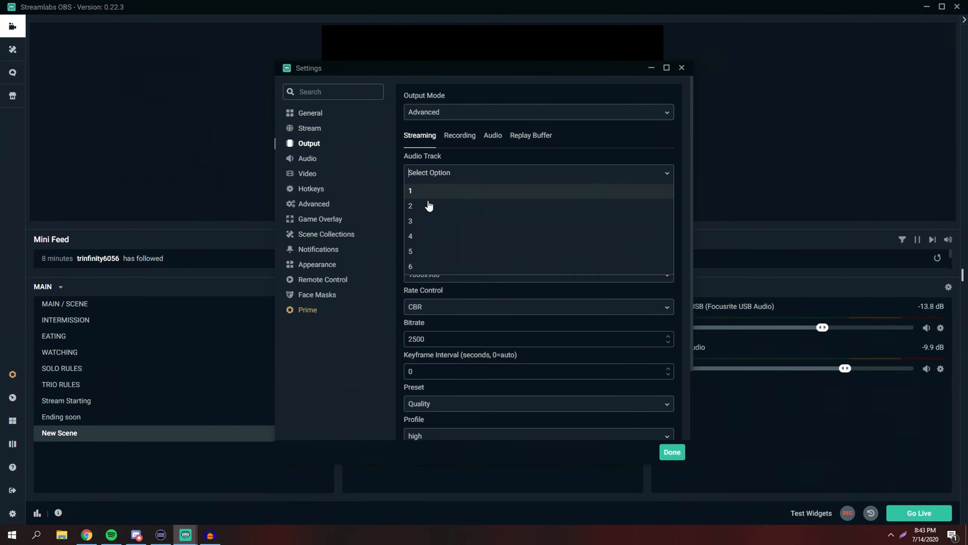
pyautogui.scroll(-2, 426, 251)
pyautogui.scroll(2, 430, 233)
pyautogui.click(392, 165)
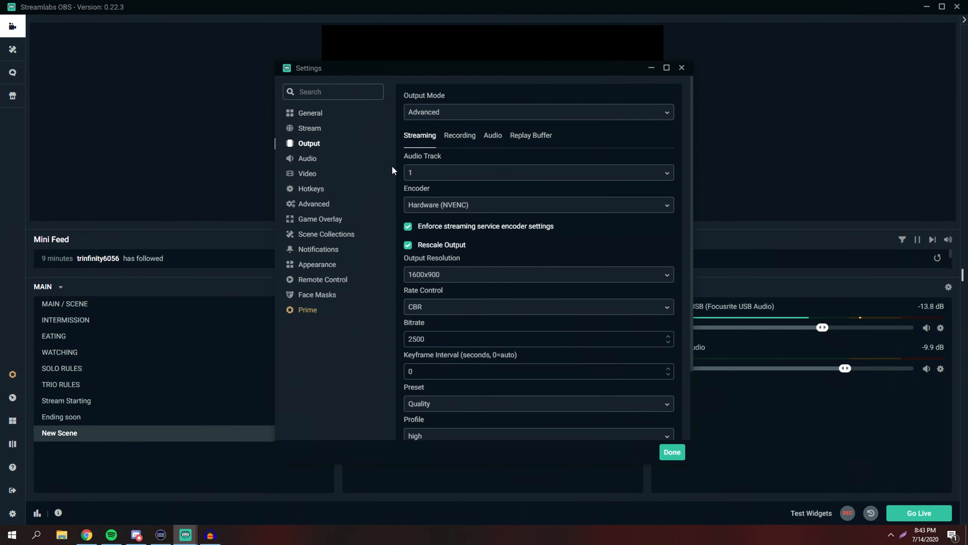
# Set the streaming encoder to Software (x264)
pyautogui.click(441, 206)
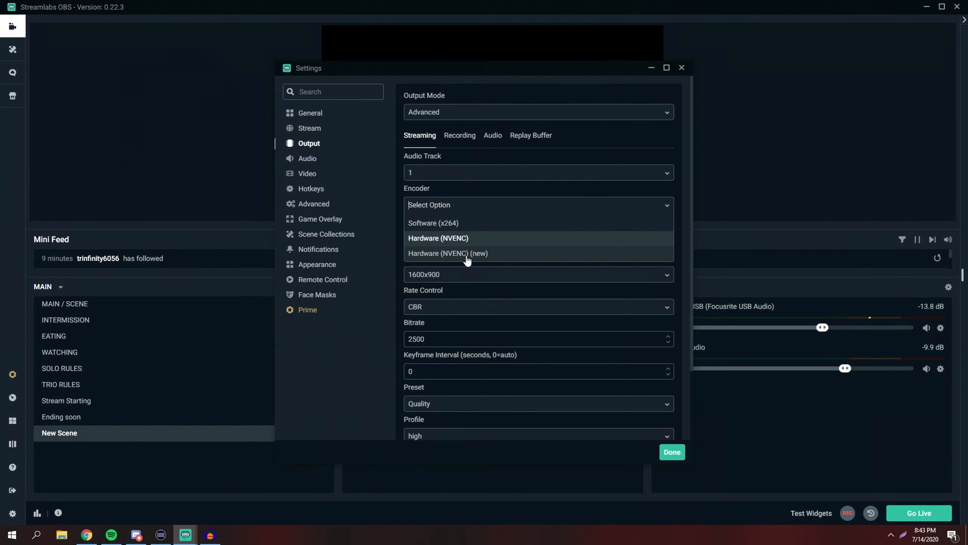
pyautogui.click(402, 191)
pyautogui.click(413, 206)
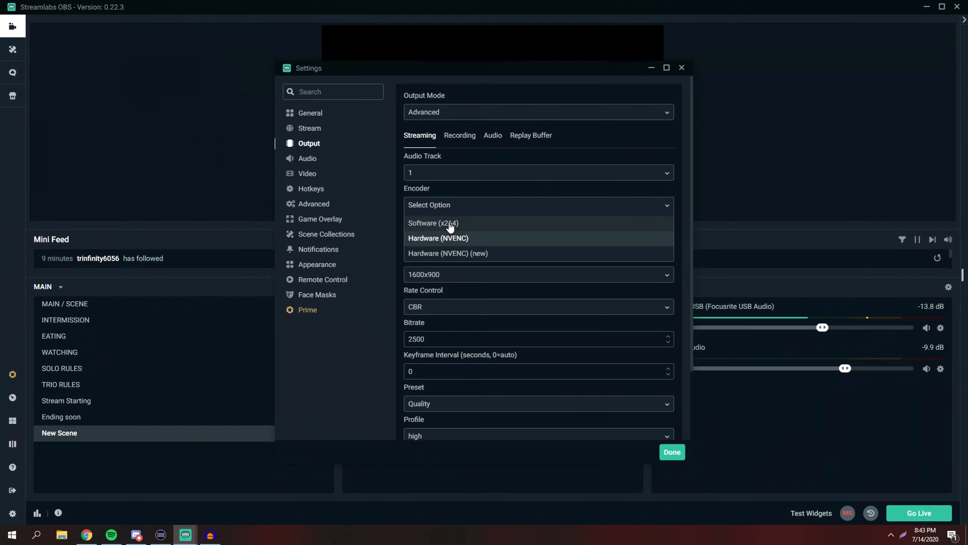
pyautogui.click(387, 189)
pyautogui.click(443, 210)
pyautogui.click(437, 226)
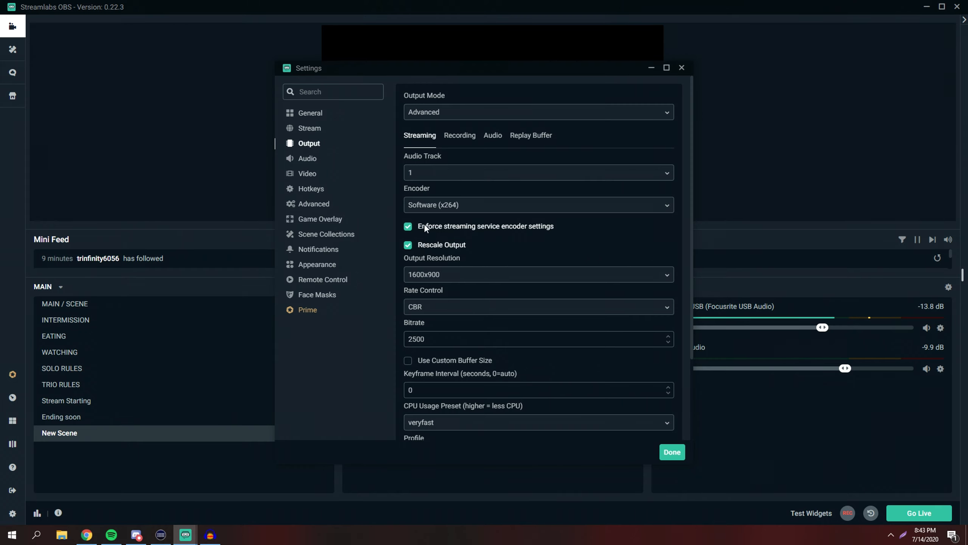
# Set the streaming output resolution to 1280x720
pyautogui.click(425, 275)
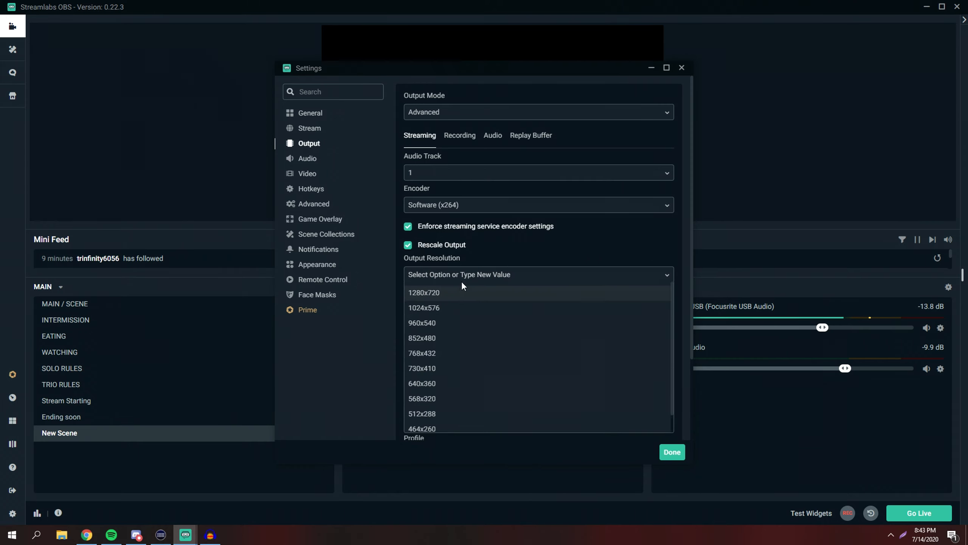
pyautogui.click(423, 293)
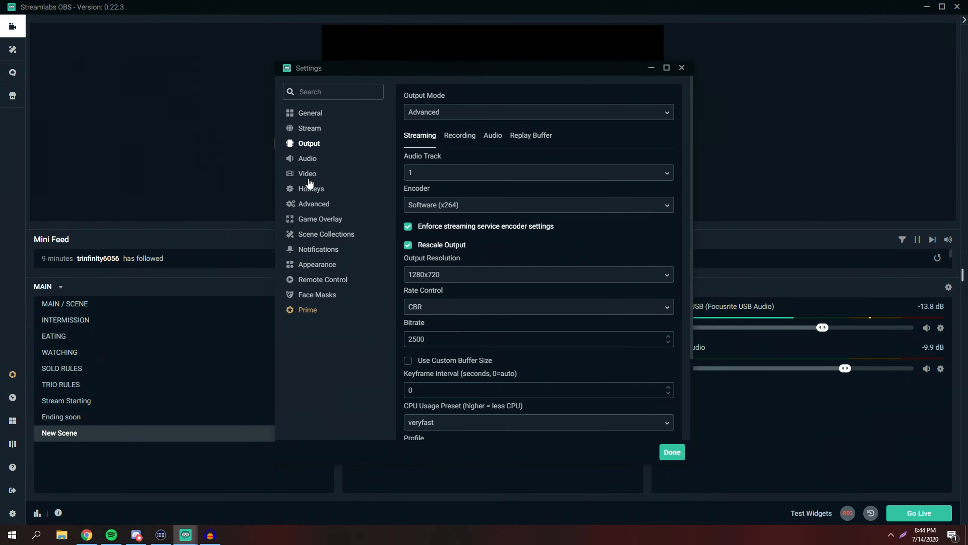
pyautogui.click(439, 277)
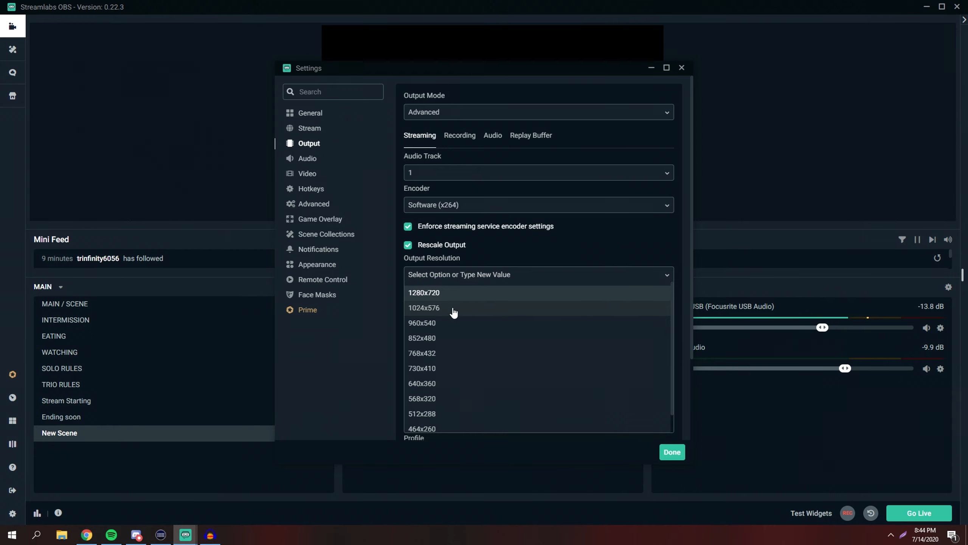
pyautogui.click(427, 263)
pyautogui.click(431, 278)
pyautogui.click(401, 264)
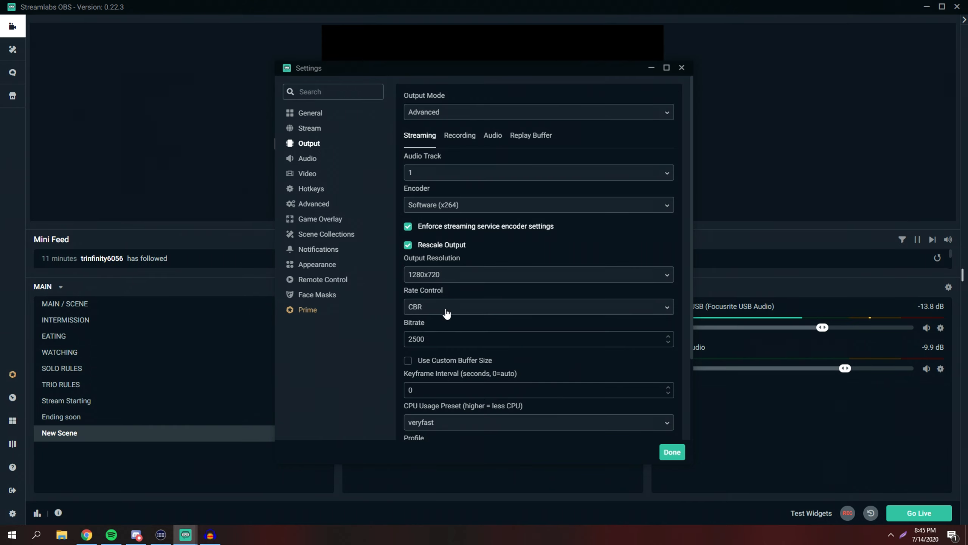
# Set the rate control to CBR and the streaming bitrate to 3000
pyautogui.click(426, 305)
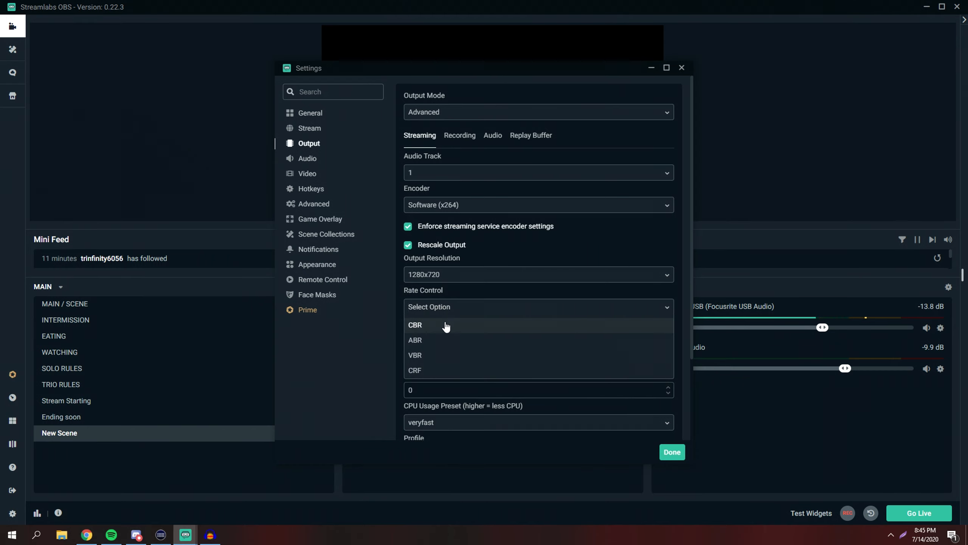
pyautogui.click(433, 325)
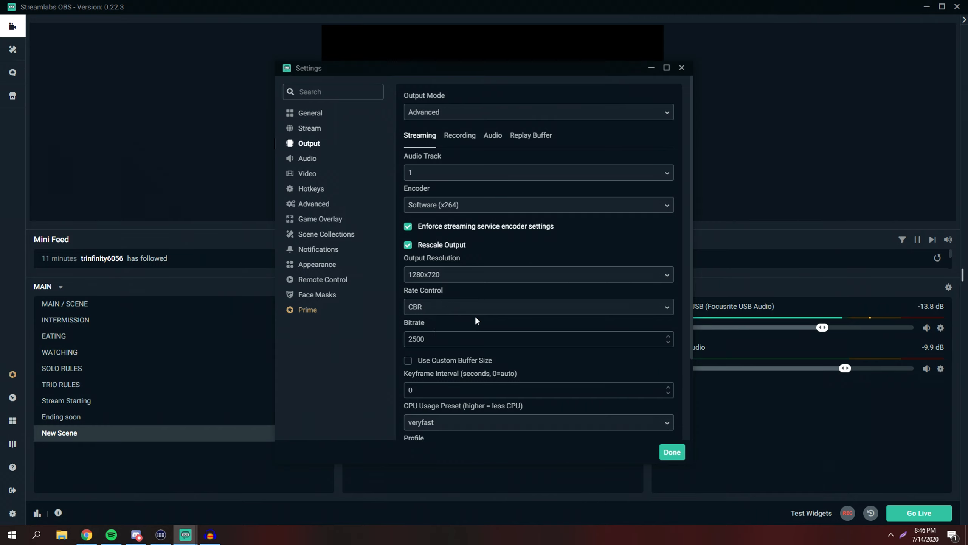
pyautogui.moveTo(425, 338); pyautogui.dragTo(407, 340)
pyautogui.click(431, 338)
pyautogui.doubleClick(422, 339)
pyautogui.click(440, 342)
pyautogui.moveTo(439, 340); pyautogui.dragTo(410, 338)
pyautogui.click(443, 339)
pyautogui.click(426, 339)
pyautogui.click(428, 339)
pyautogui.moveTo(429, 338); pyautogui.dragTo(411, 339)
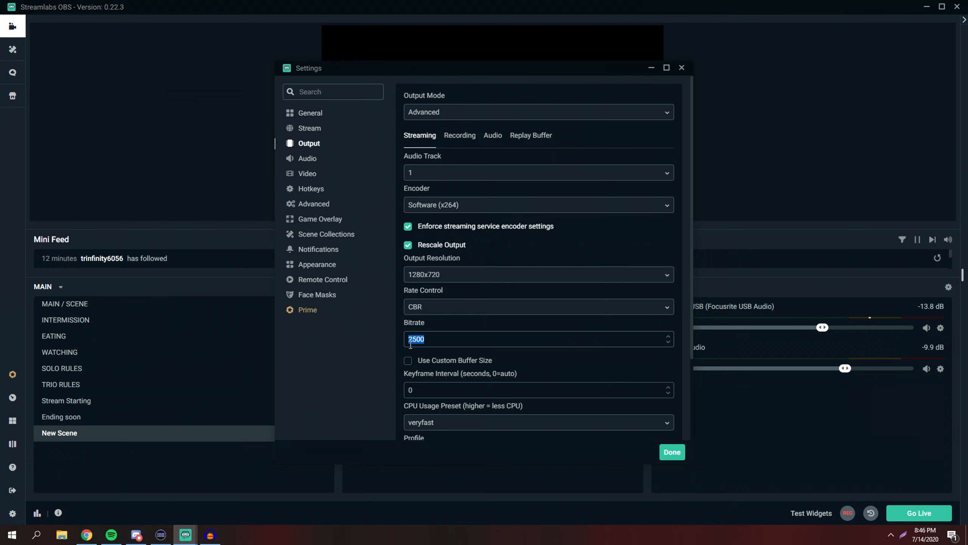
pyautogui.doubleClick(429, 341)
pyautogui.click(424, 339)
pyautogui.moveTo(470, 341); pyautogui.dragTo(410, 339)
pyautogui.write('3000')
pyautogui.click(410, 339)
pyautogui.doubleClick(412, 343)
pyautogui.write('2500')
pyautogui.doubleClick(443, 344)
pyautogui.write('3000')
# Set the x264 CPU usage preset to veryfast and the profile to main
pyautogui.scroll(-2, 417, 296)
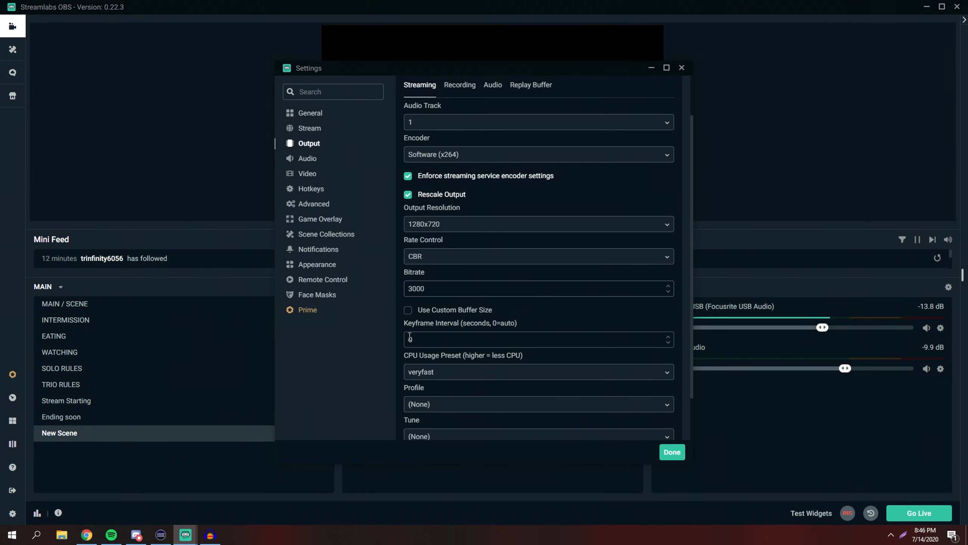
pyautogui.scroll(-2, 414, 335)
pyautogui.click(438, 321)
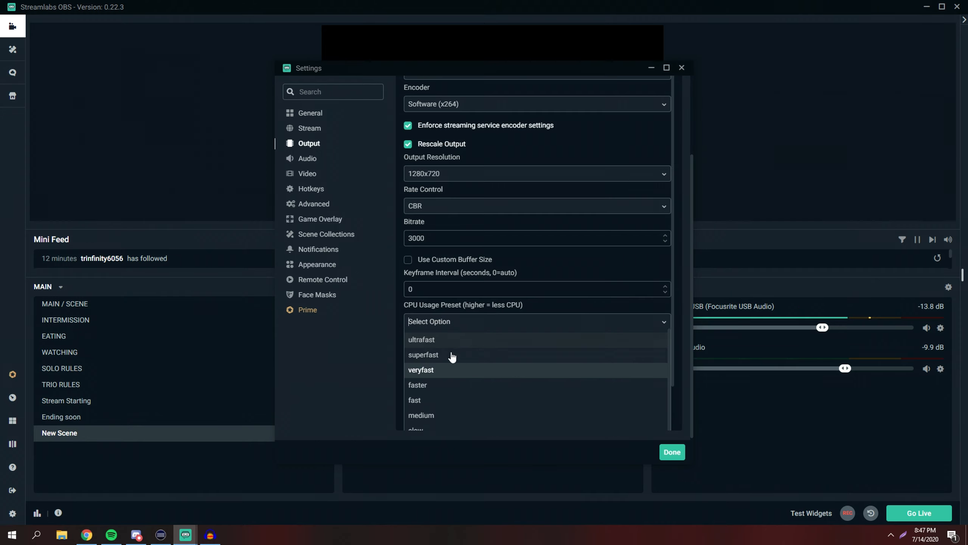
pyautogui.click(428, 357)
pyautogui.click(424, 323)
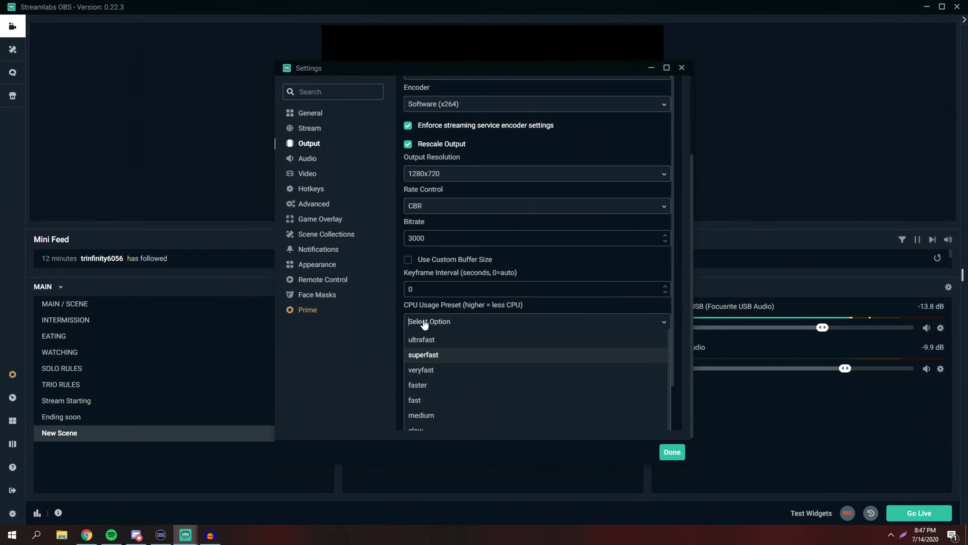
pyautogui.click(428, 367)
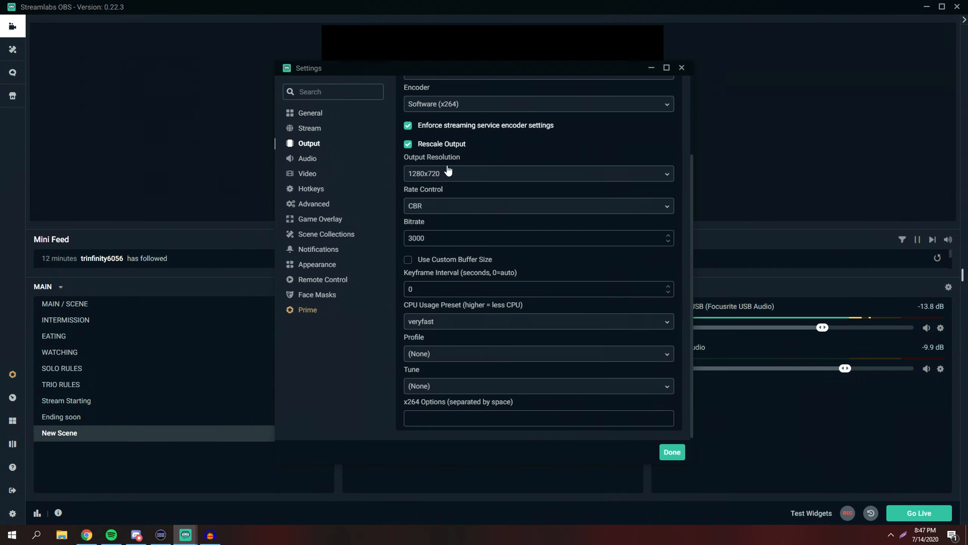
pyautogui.click(439, 354)
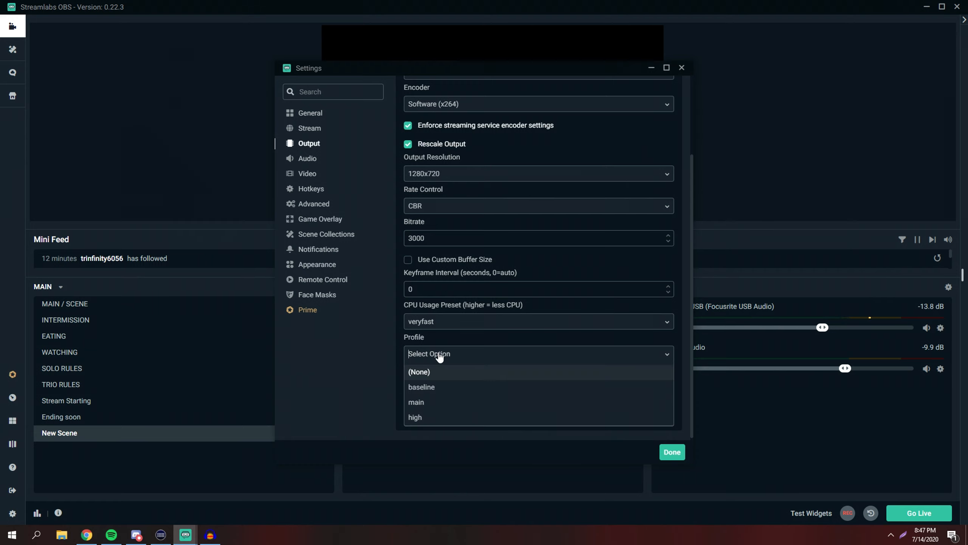
pyautogui.click(426, 403)
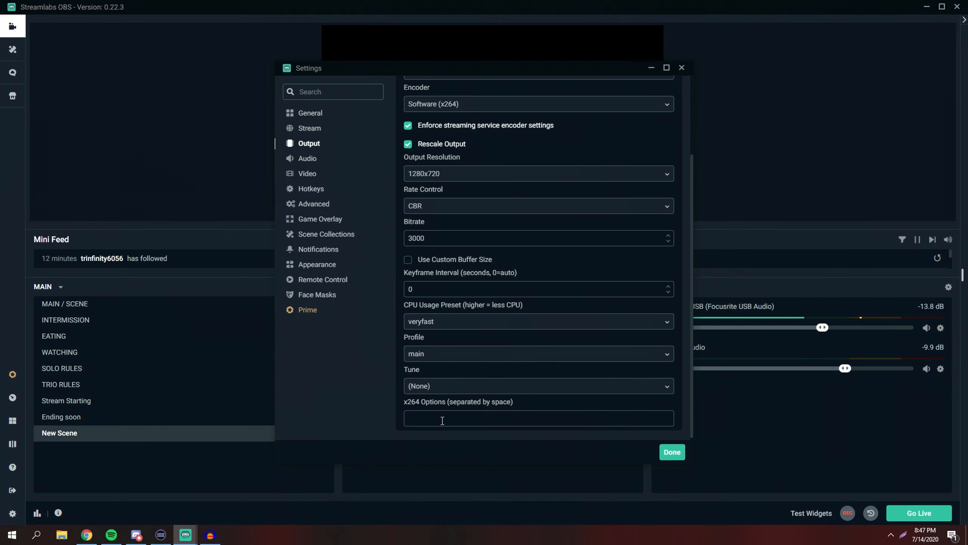
# Switch the streaming encoder to Hardware (NVENC), keeping the output resolution at 1280x720
pyautogui.scroll(2, 450, 405)
pyautogui.click(424, 155)
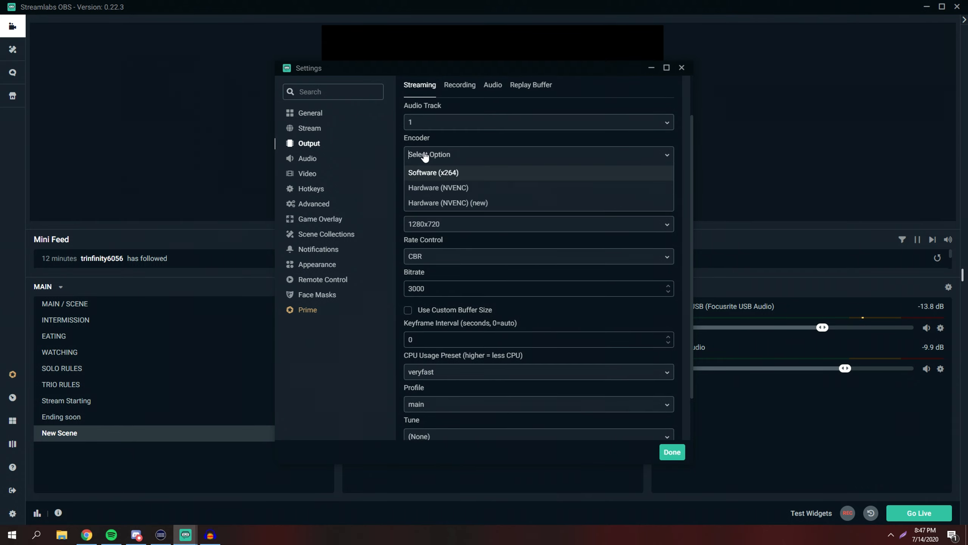
pyautogui.click(447, 187)
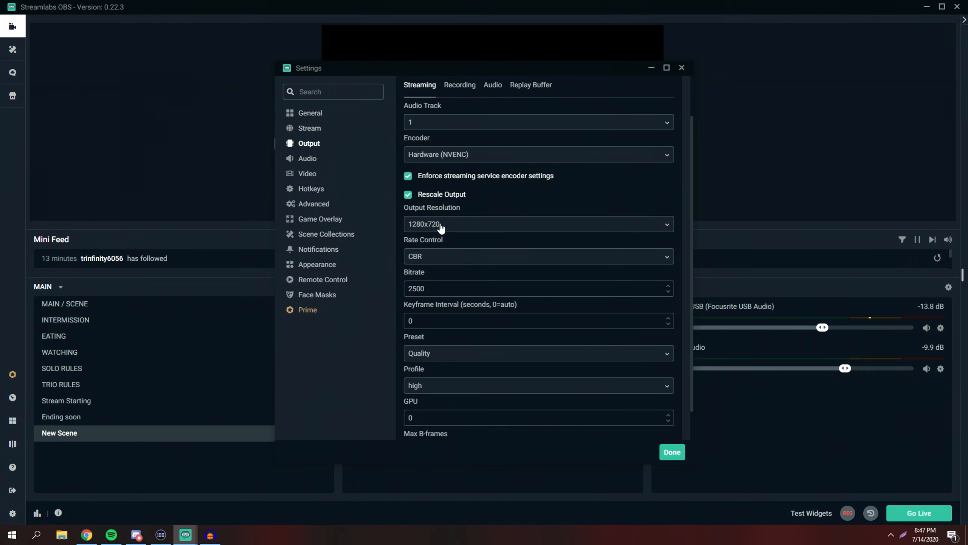
pyautogui.click(419, 226)
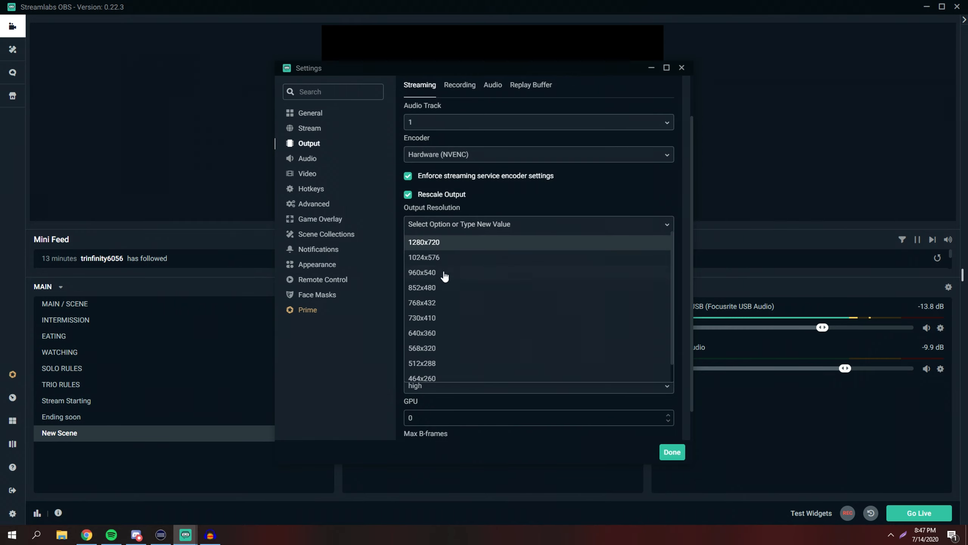
pyautogui.click(489, 213)
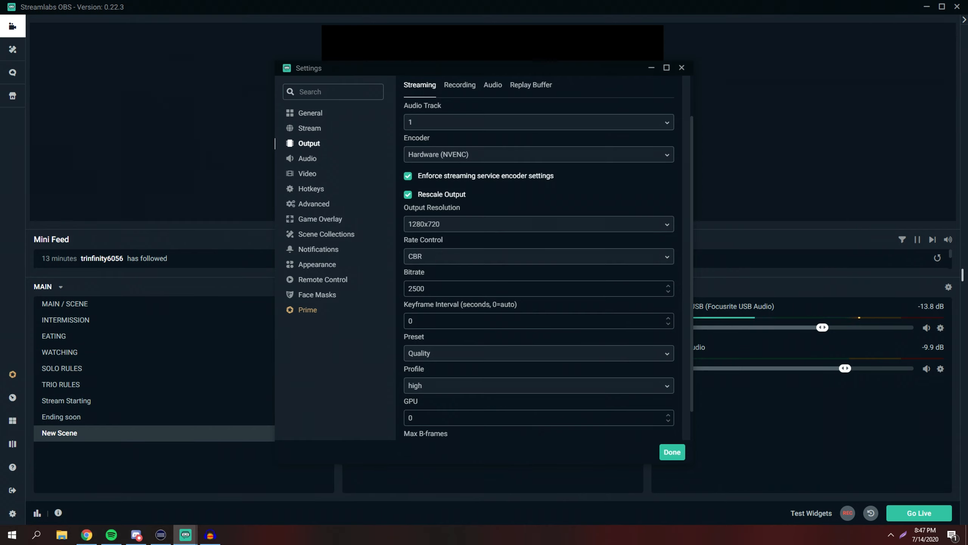
# Try the CQP rate control, then set it back to CBR
pyautogui.click(431, 257)
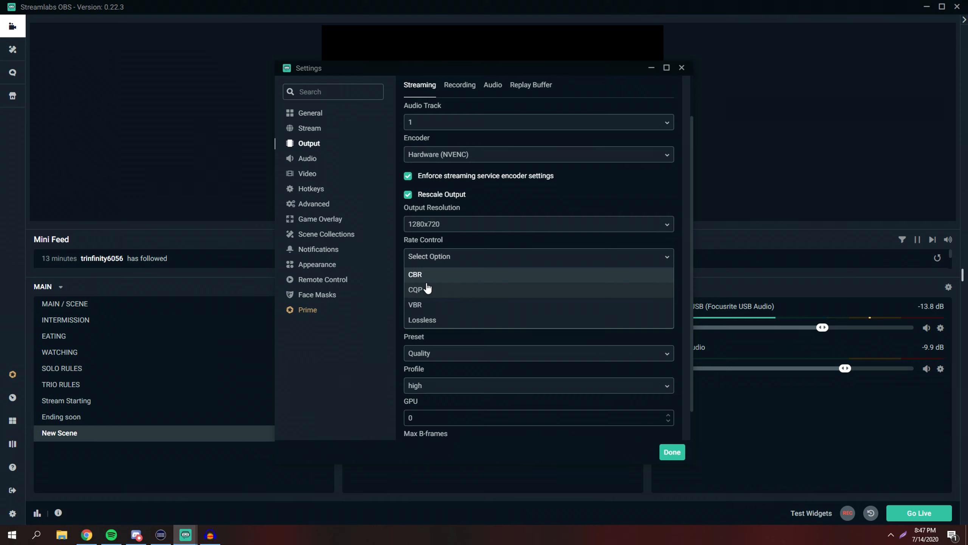
pyautogui.click(426, 288)
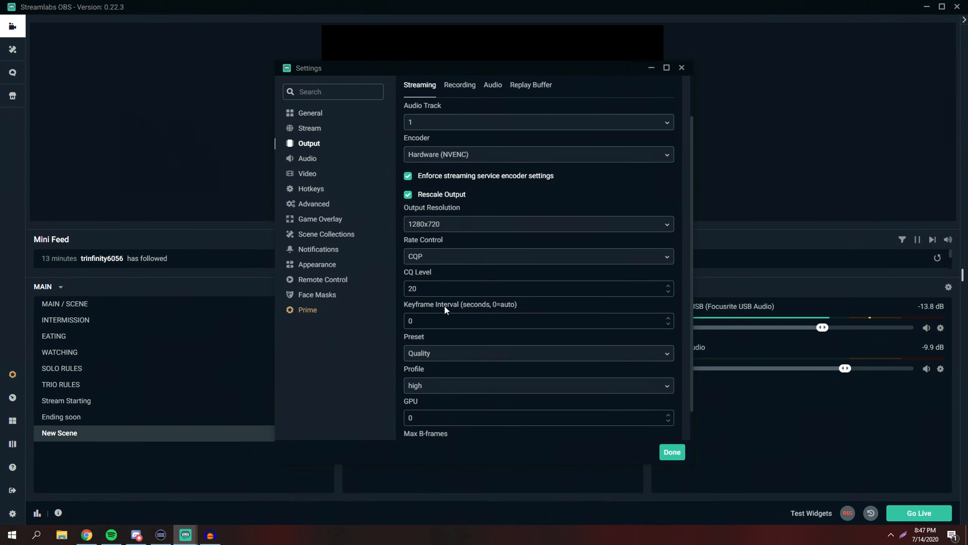
pyautogui.scroll(-2, 445, 308)
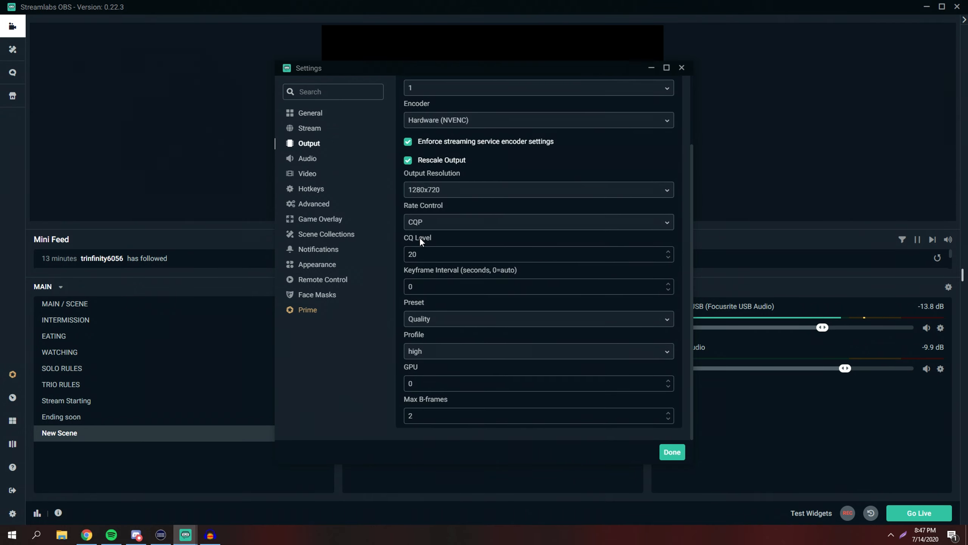
pyautogui.click(439, 225)
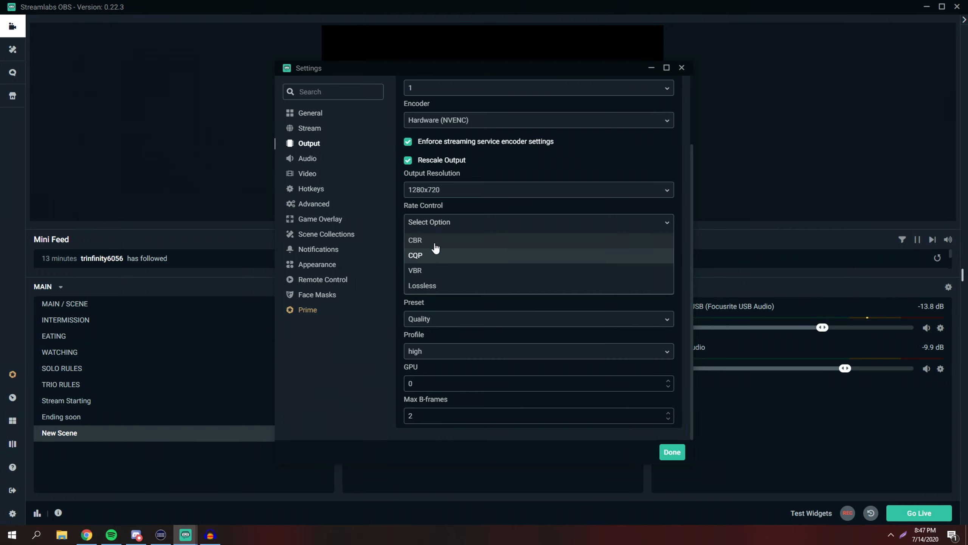
pyautogui.click(440, 238)
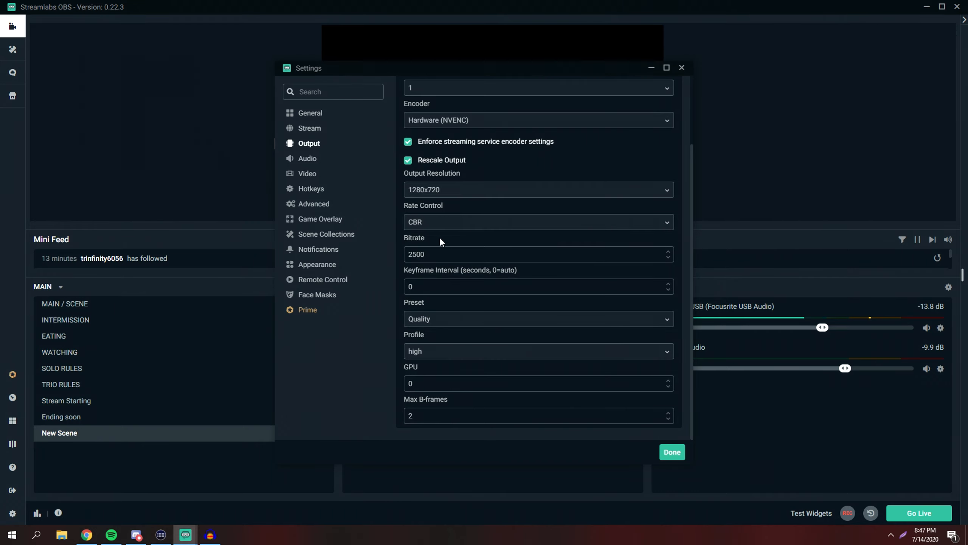
# Try the Performance encoder preset, then return it to Quality
pyautogui.moveTo(428, 254); pyautogui.dragTo(408, 255)
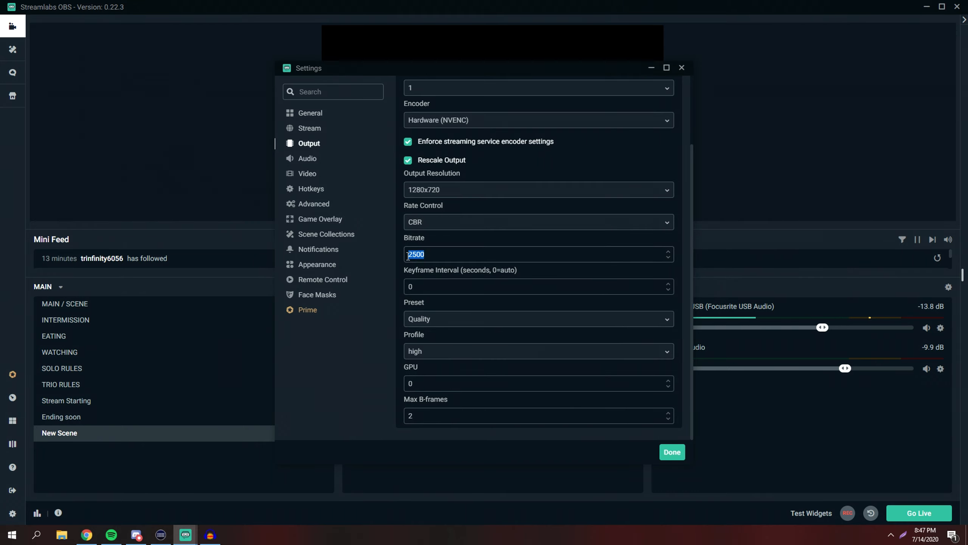
pyautogui.click(432, 255)
pyautogui.click(419, 285)
pyautogui.click(423, 319)
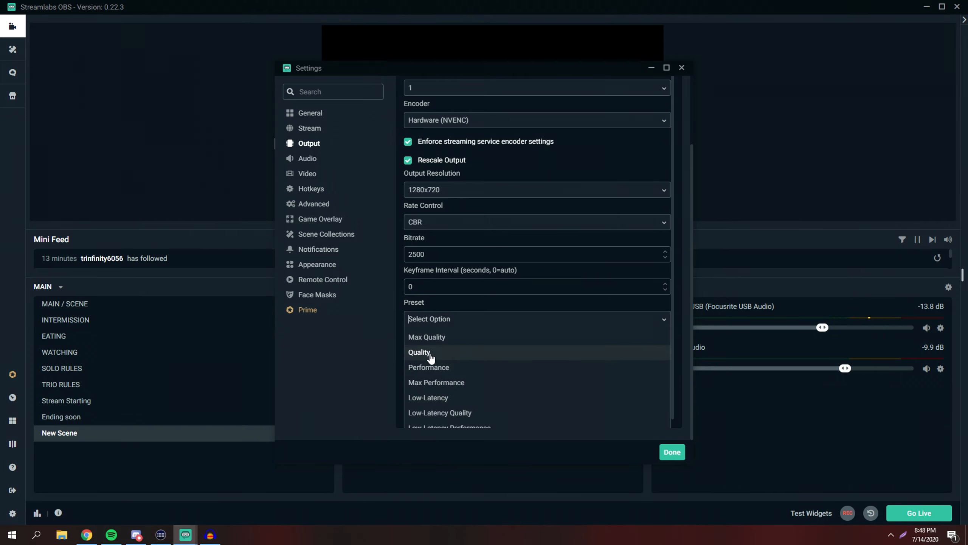
pyautogui.click(430, 368)
pyautogui.click(424, 321)
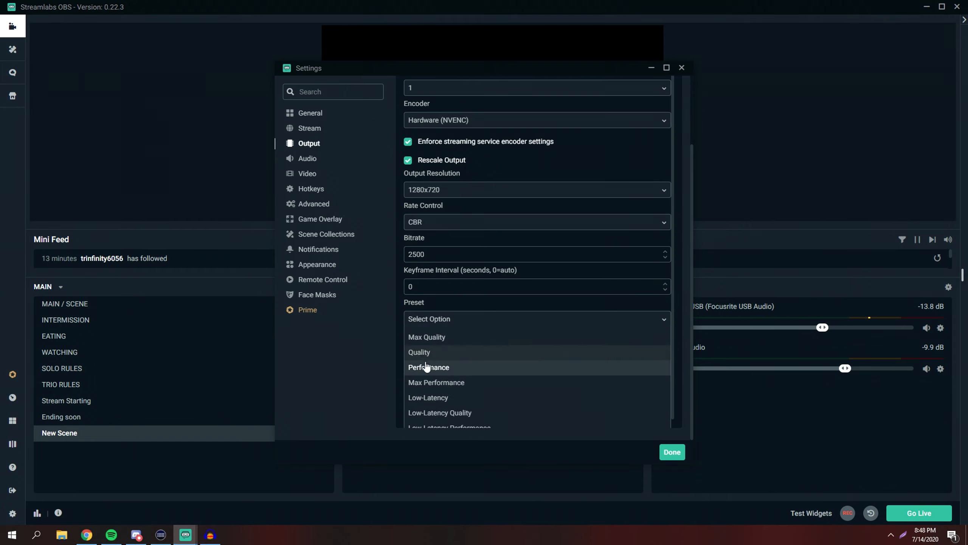
pyautogui.click(427, 353)
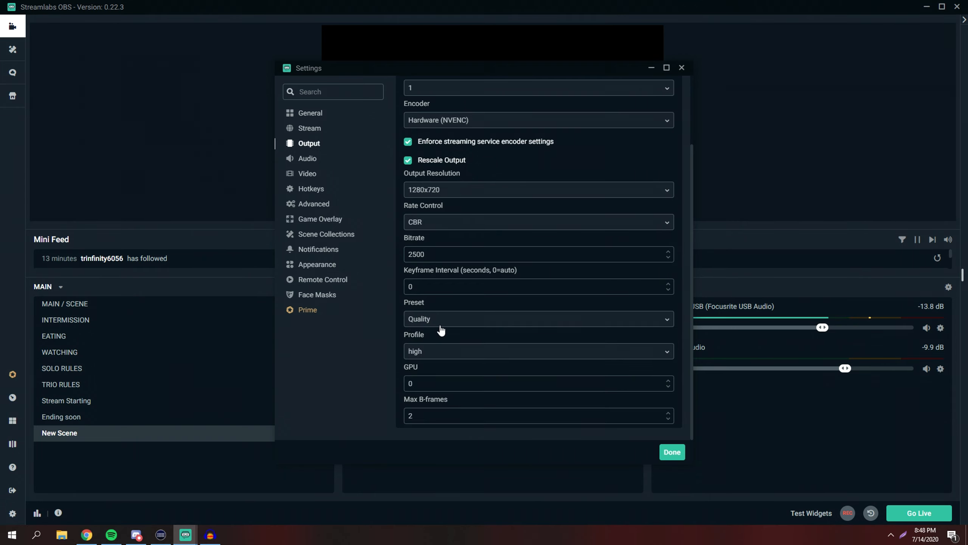
# Set the base canvas resolution to 1280x720 in the Video settings
pyautogui.scroll(3, 443, 324)
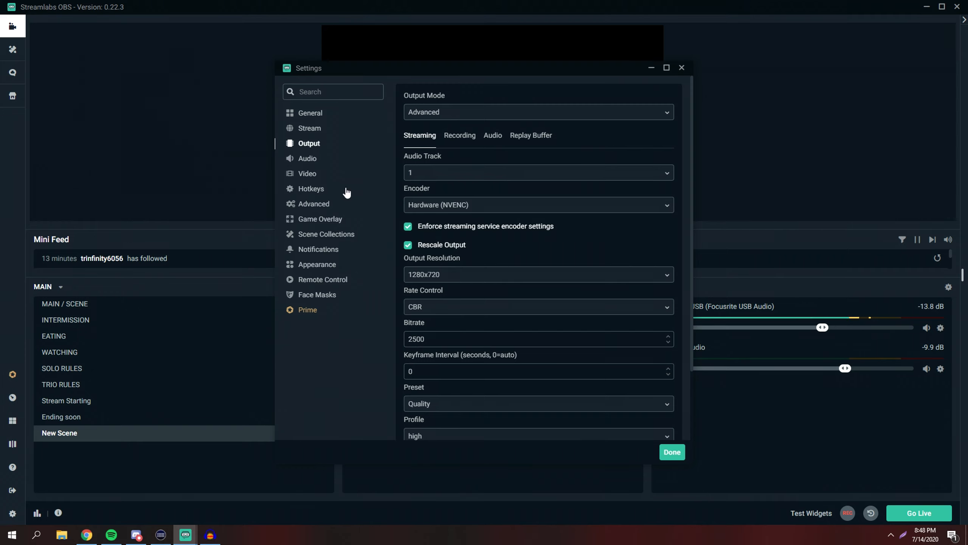
pyautogui.click(309, 174)
pyautogui.click(441, 116)
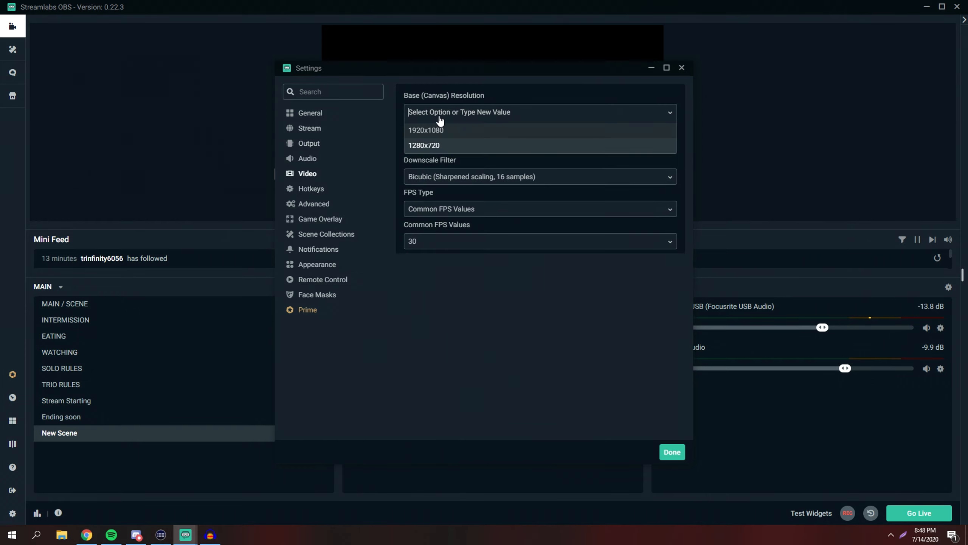
pyautogui.click(433, 147)
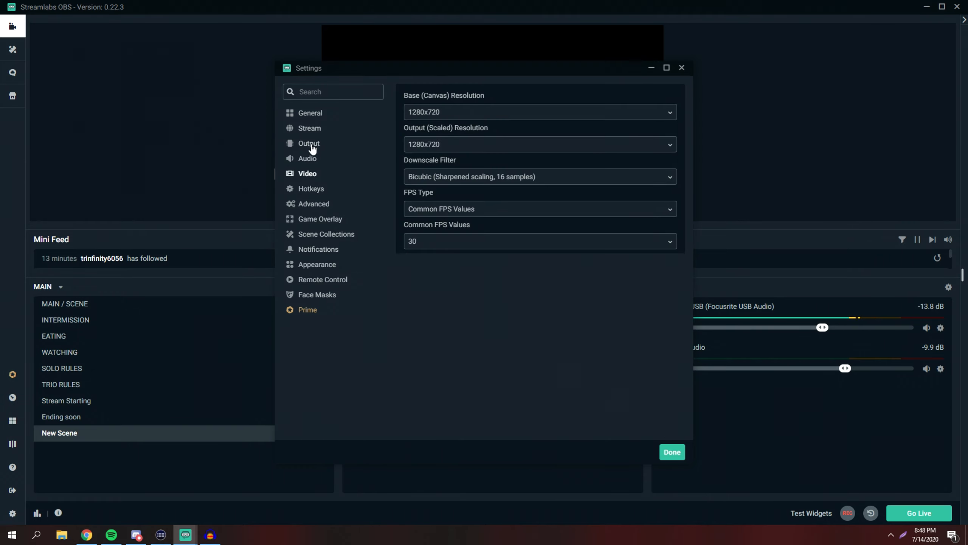
# Set the NVENC streaming preset to Performance and the profile to main
pyautogui.click(310, 144)
pyautogui.click(438, 357)
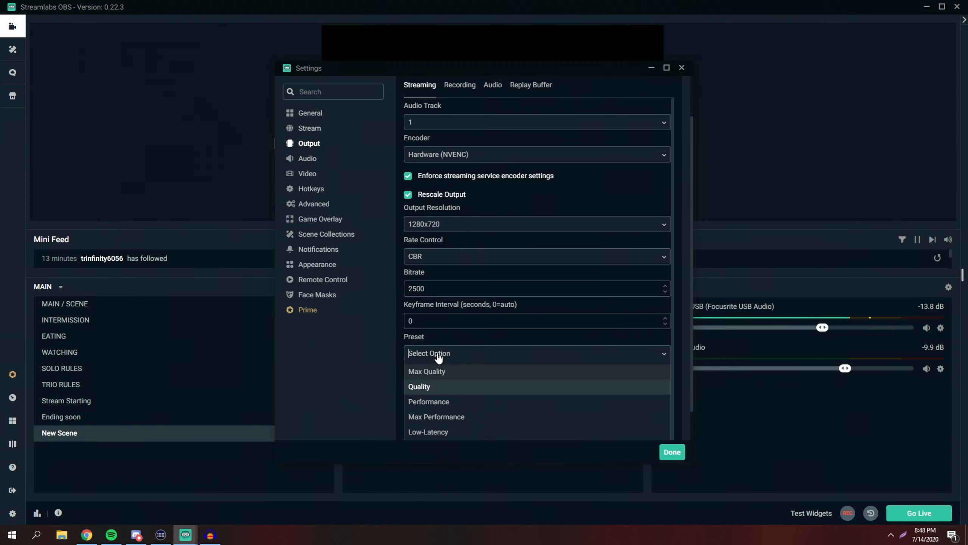
pyautogui.click(427, 403)
pyautogui.click(430, 386)
pyautogui.scroll(-1, 429, 386)
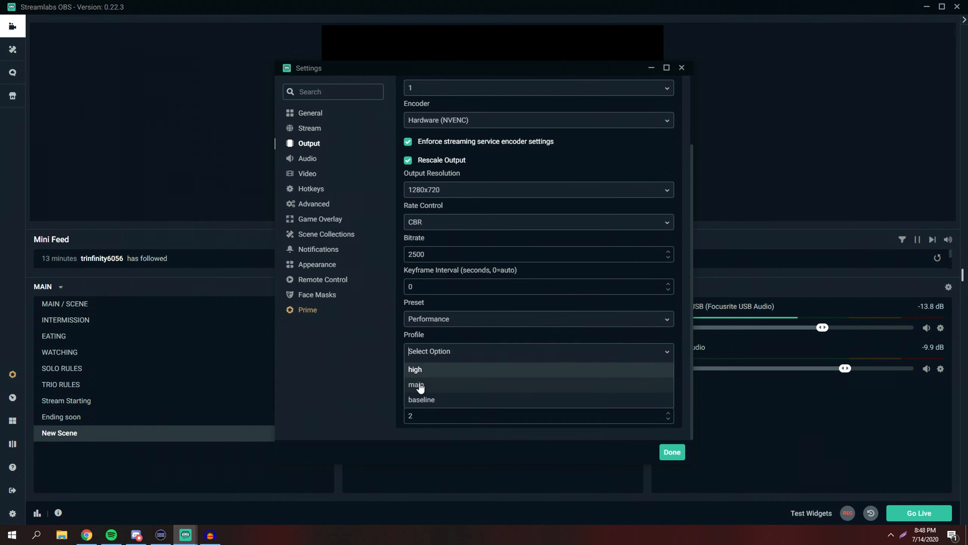
pyautogui.click(426, 384)
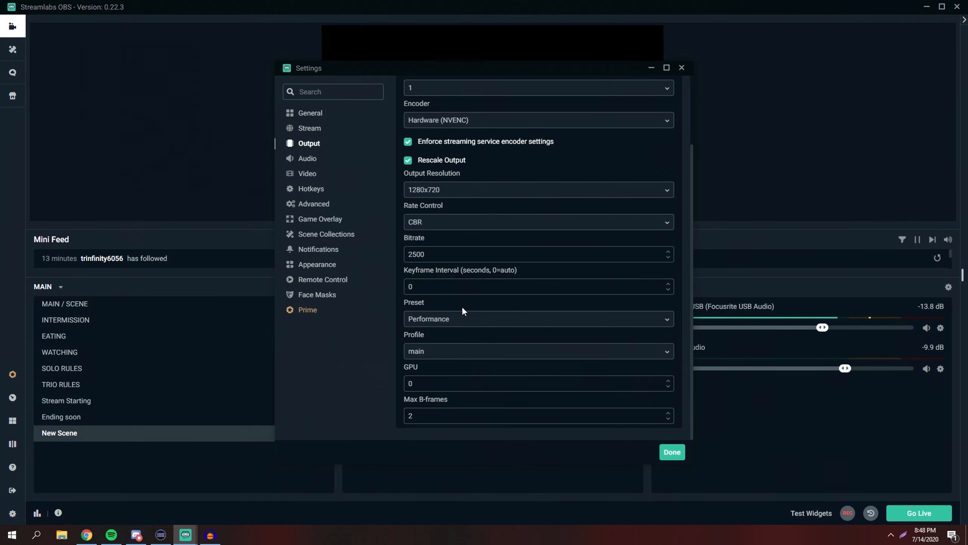
pyautogui.moveTo(417, 383); pyautogui.dragTo(401, 413)
pyautogui.scroll(3, 471, 301)
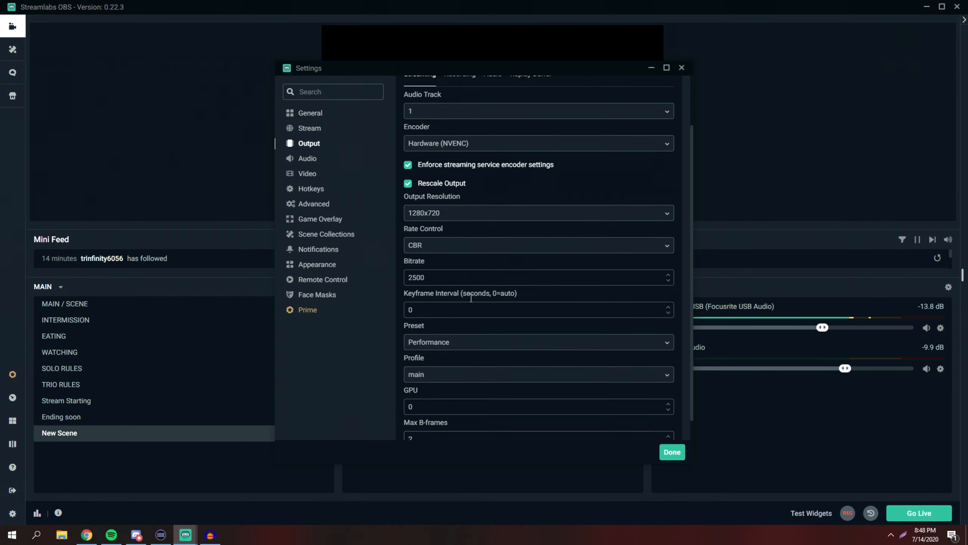
pyautogui.click(320, 114)
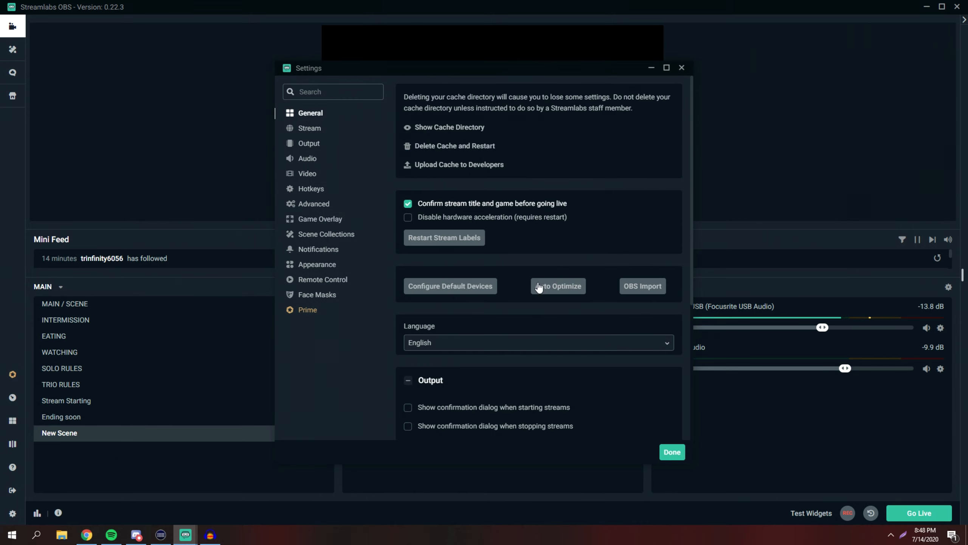